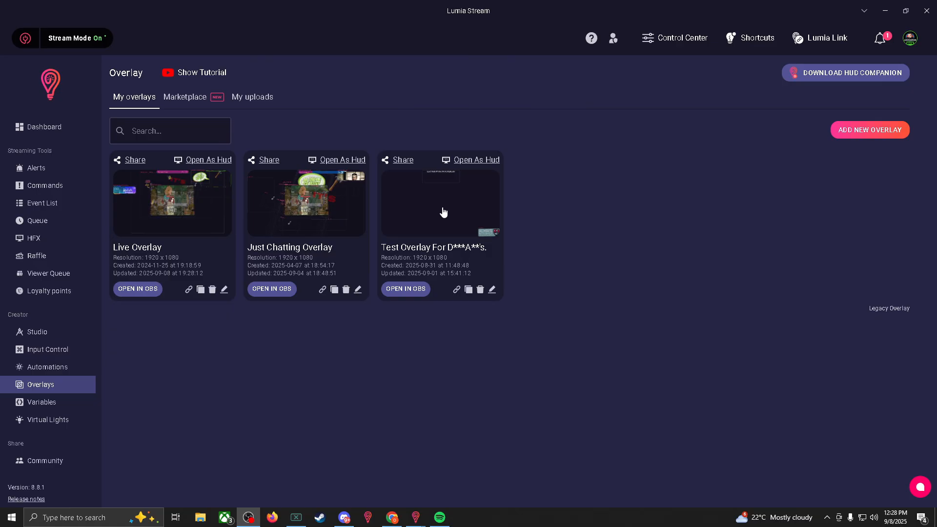
- Open the overlay 'Test Overlay For D***A**'s.' for editing and add a new image layer from the General layer types
left_click(443, 209)
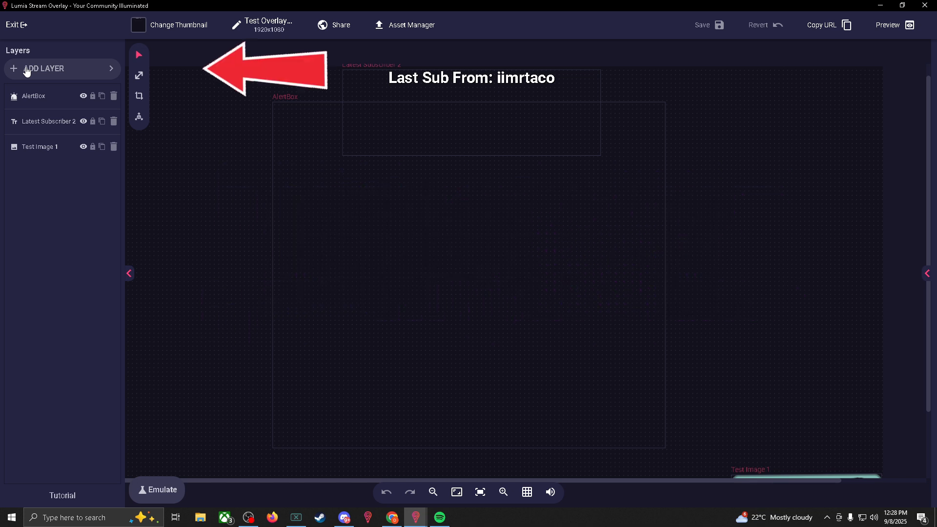
left_click(27, 70)
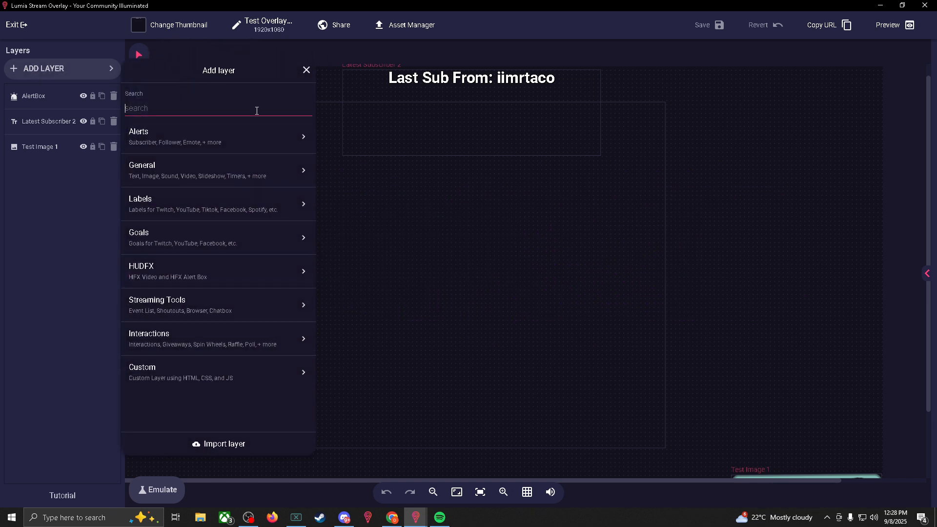
left_click(211, 178)
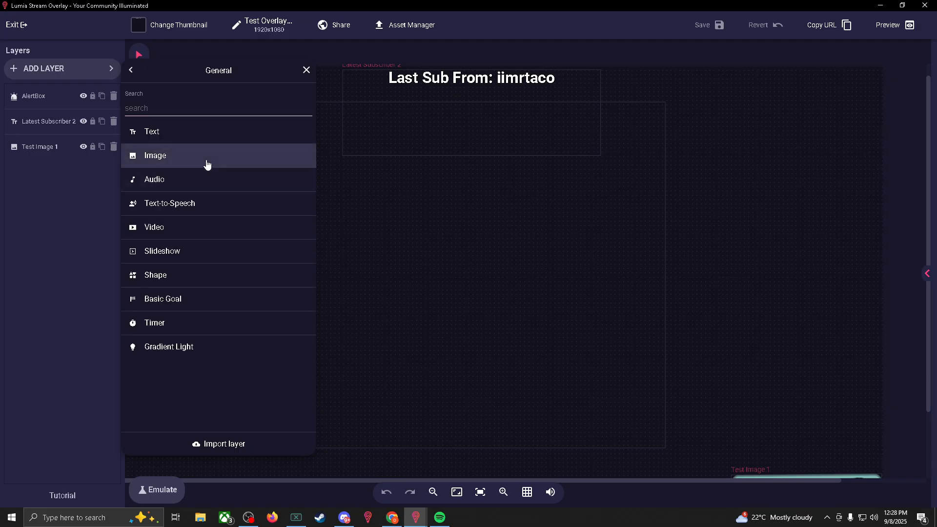
left_click(206, 164)
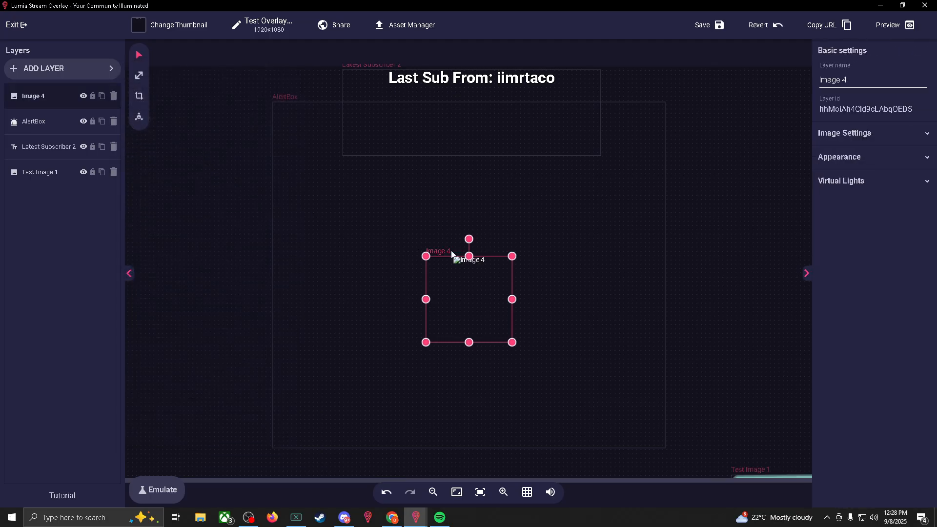
- Enlarge the new image layer over the upper middle of the canvas and fill it with Giphy's Sparkling Starry Night sticker
left_click_drag(512, 256, 640, 169)
left_click_drag(540, 264, 473, 215)
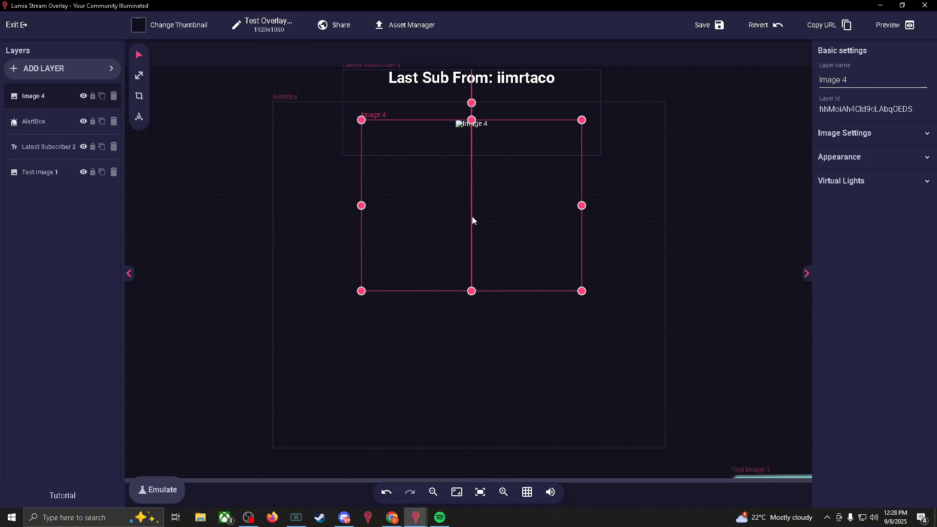
left_click(879, 133)
left_click(879, 244)
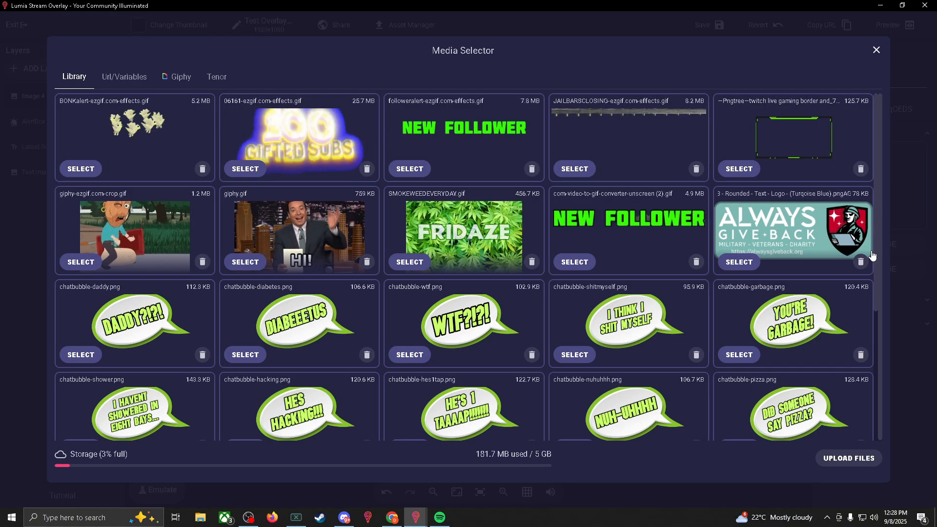
scroll(575, 244, "down", 5)
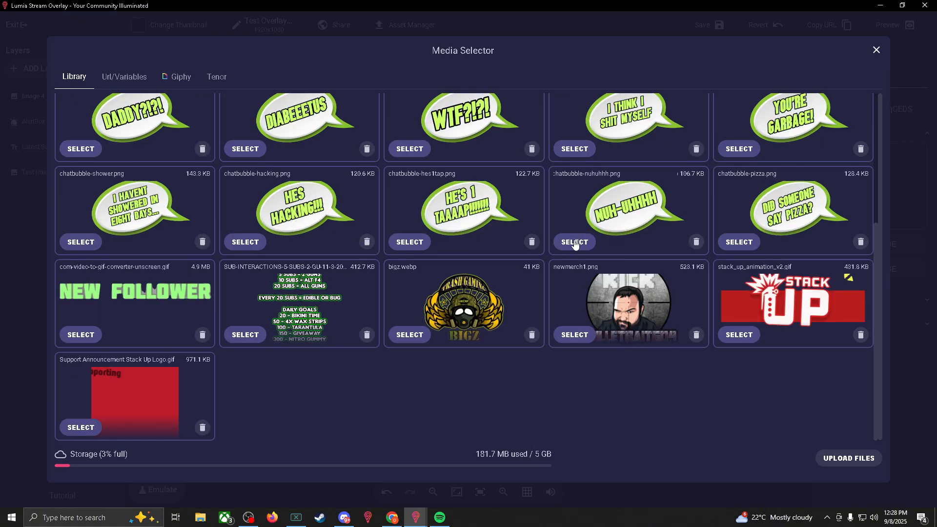
left_click(178, 77)
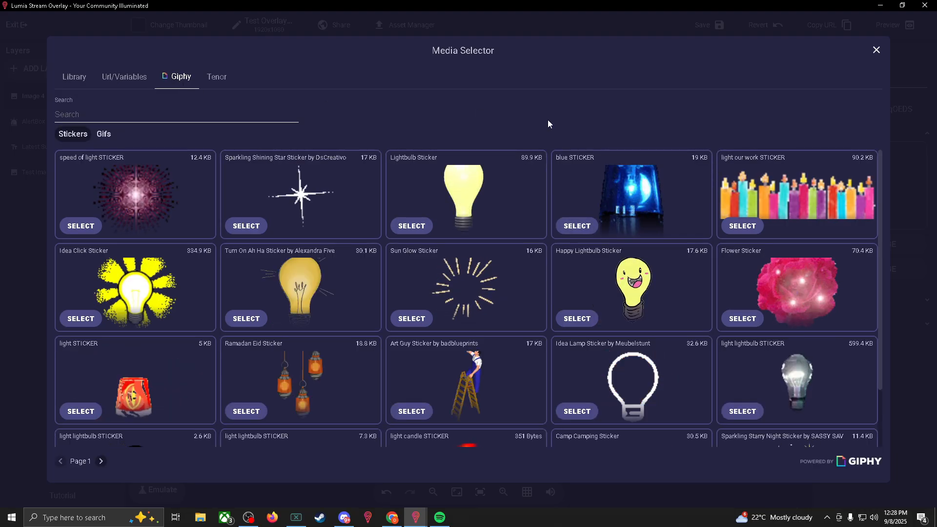
scroll(556, 166, "down", 2)
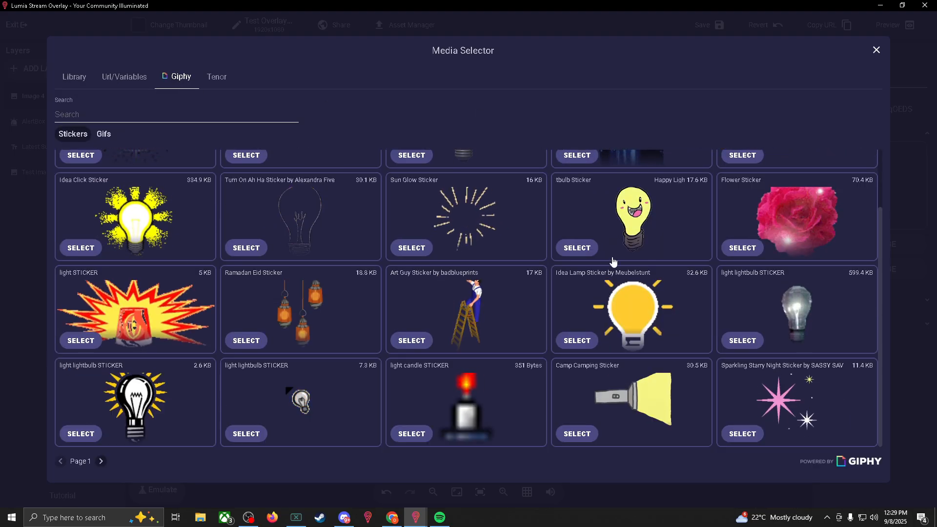
left_click(742, 433)
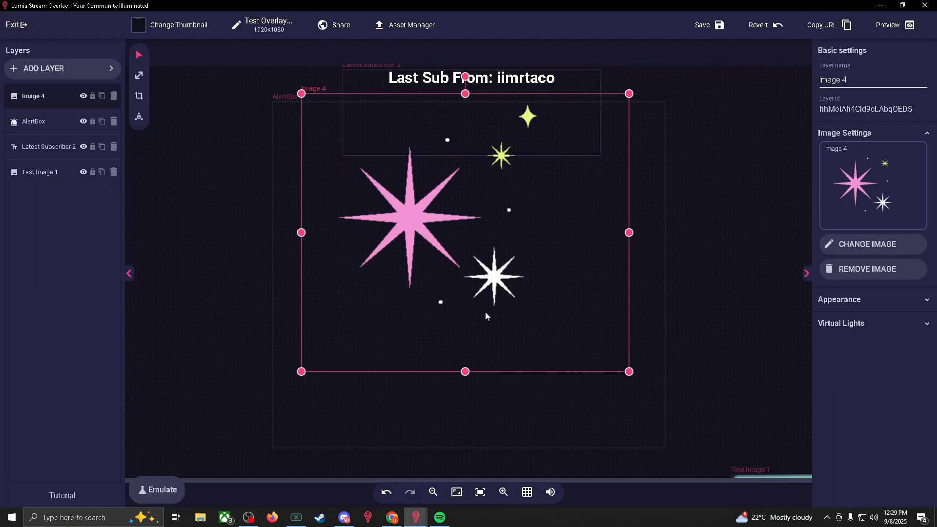
- Rename the new image layer to Fireworks
left_click(868, 68)
key("BackSpace")
key("BackSpace")
key("BackSpace")
key("BackSpace")
key("BackSpace")
key("BackSpace")
key("BackSpace")
type("Fire")
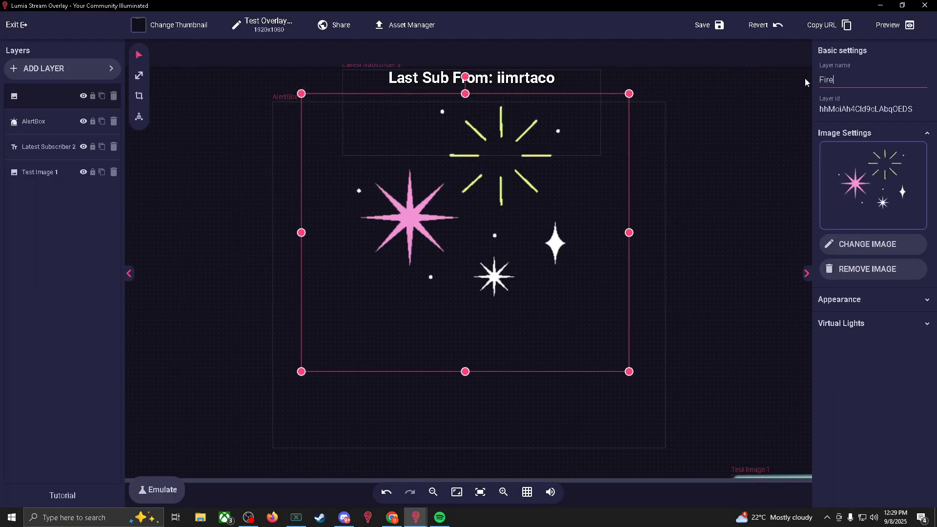
type("works")
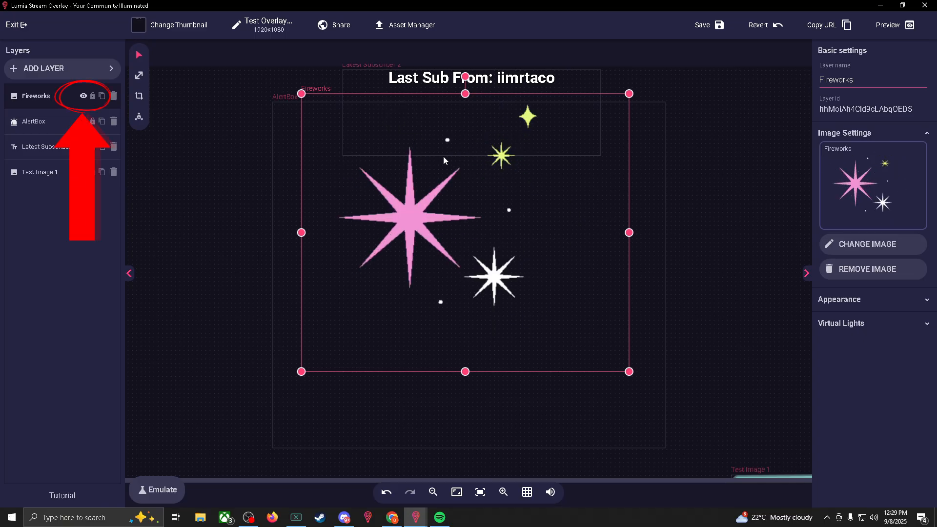
- Hide the Fireworks layer, then save the overlay and leave the overlay editor
left_click(84, 96)
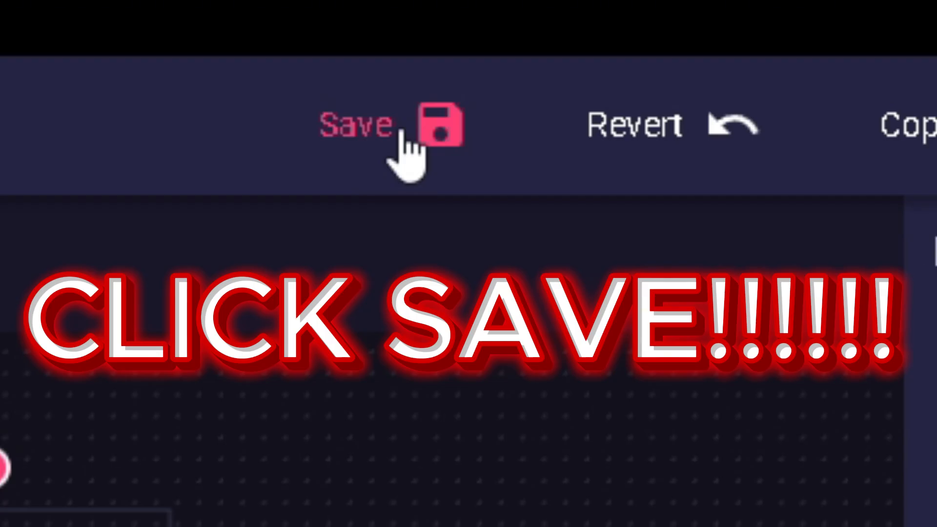
left_click(401, 131)
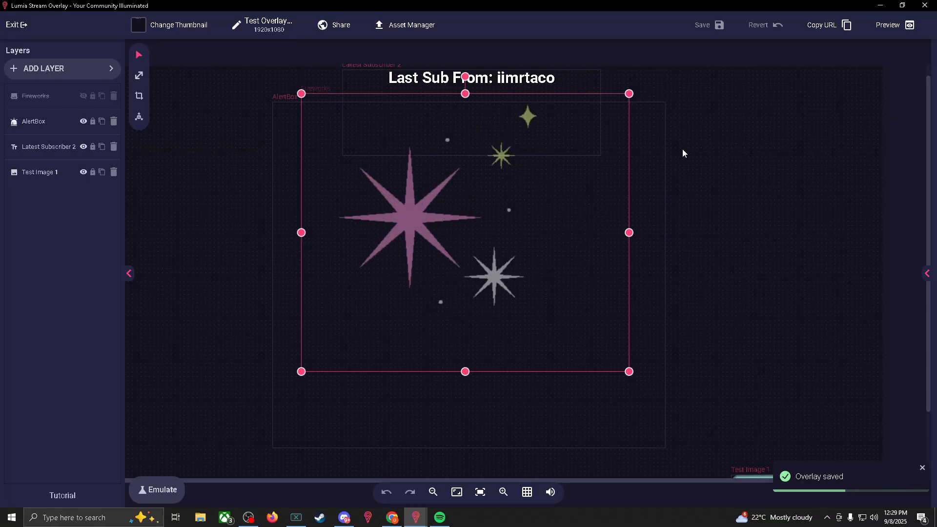
left_click(20, 26)
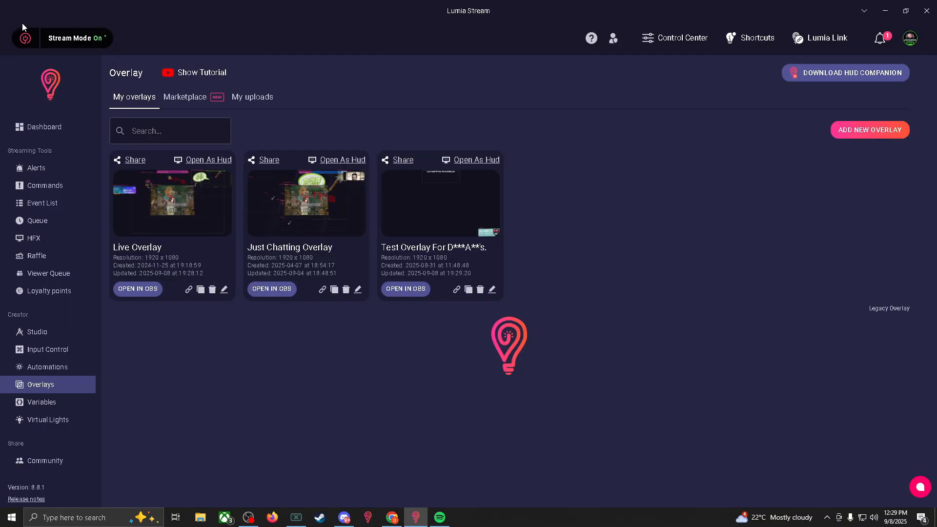
- Create a new chat command named Fireworks with the description 'Celebrate with Fireworks'
left_click(42, 190)
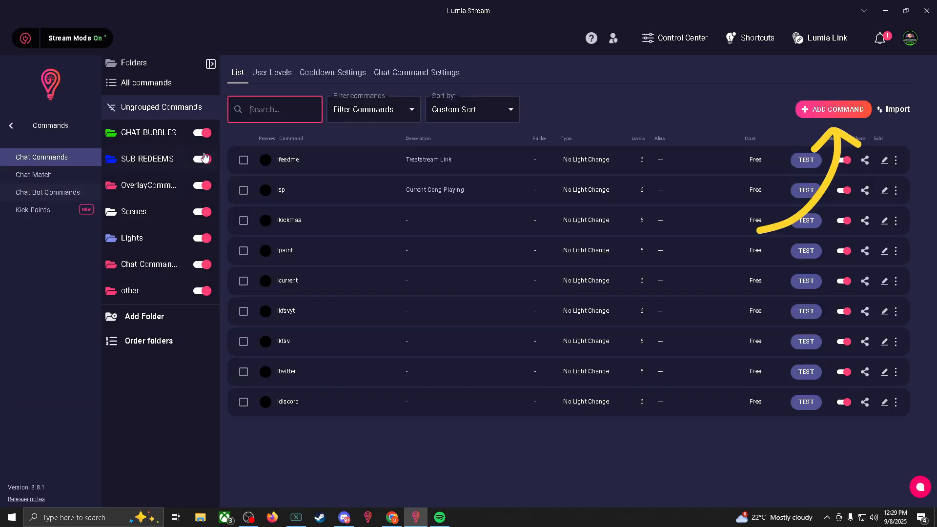
left_click(829, 112)
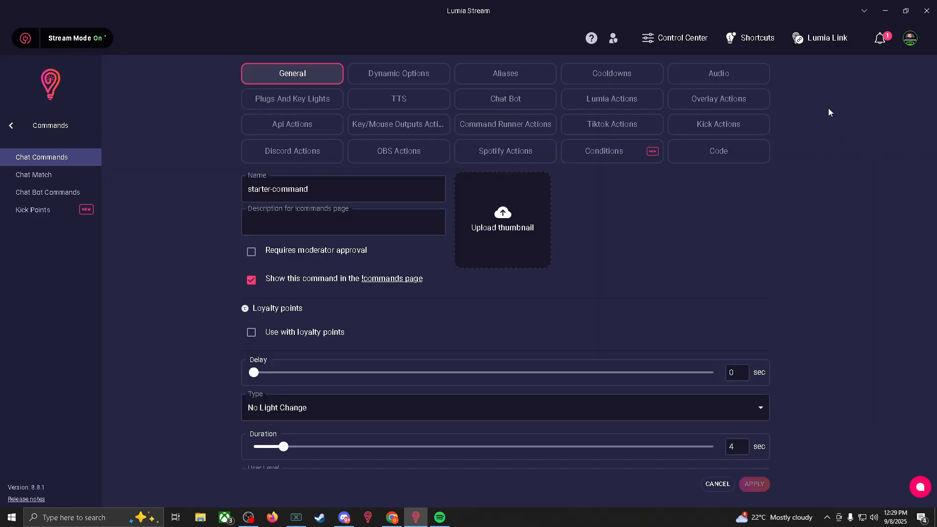
left_click_drag(309, 189, 252, 185)
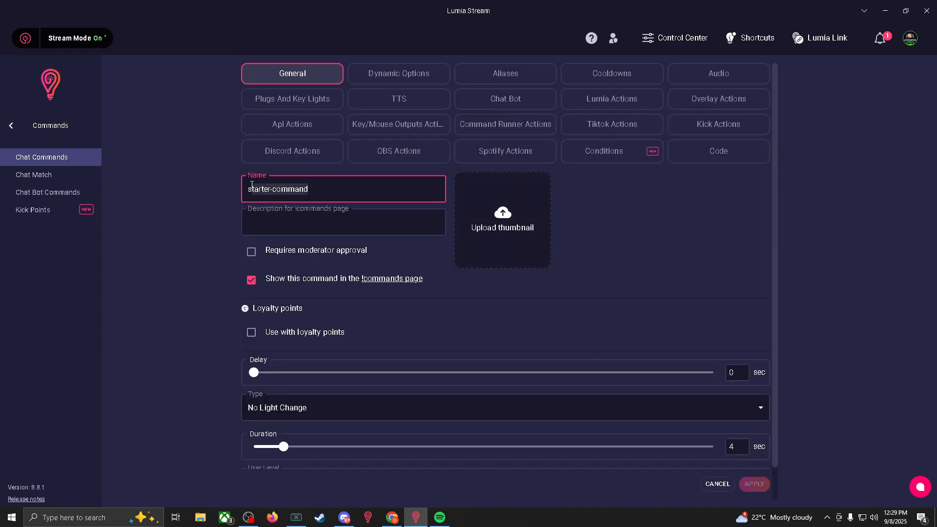
key("BackSpace")
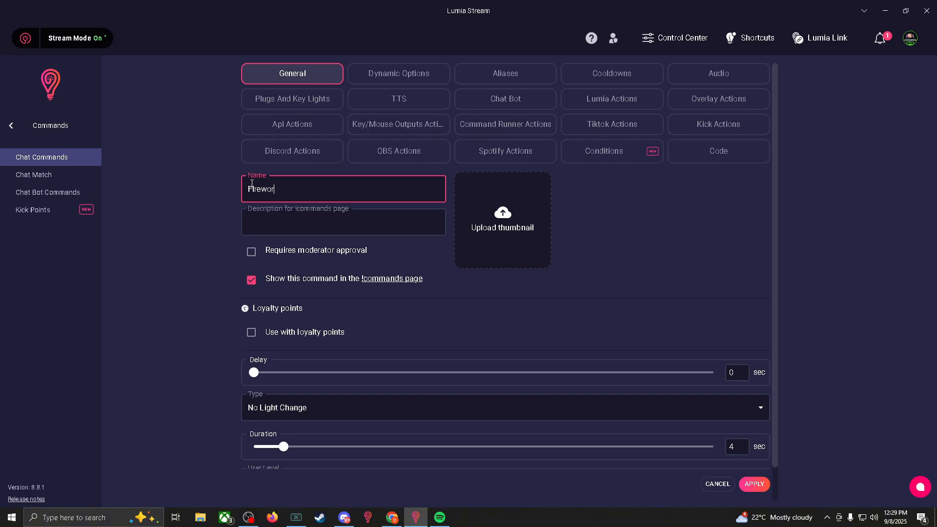
left_click(294, 227)
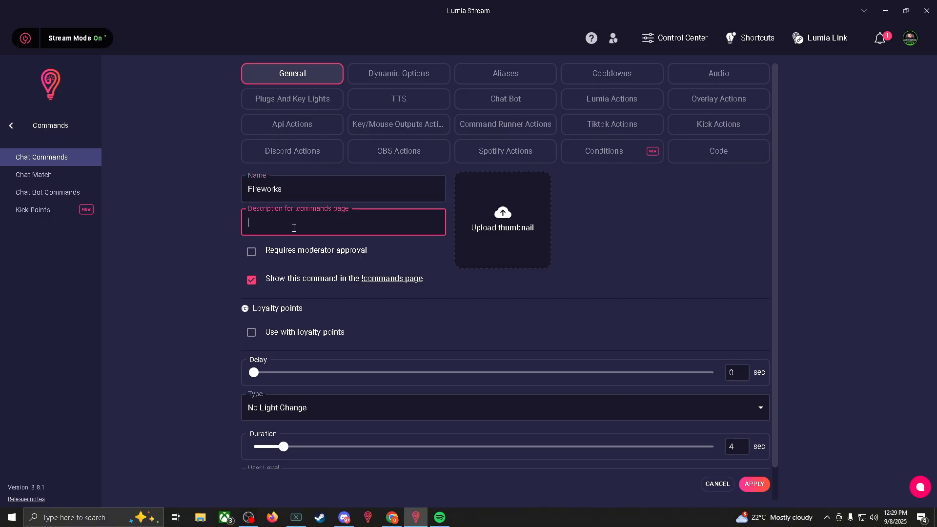
type("Celebrate with Fireworks")
left_click(659, 285)
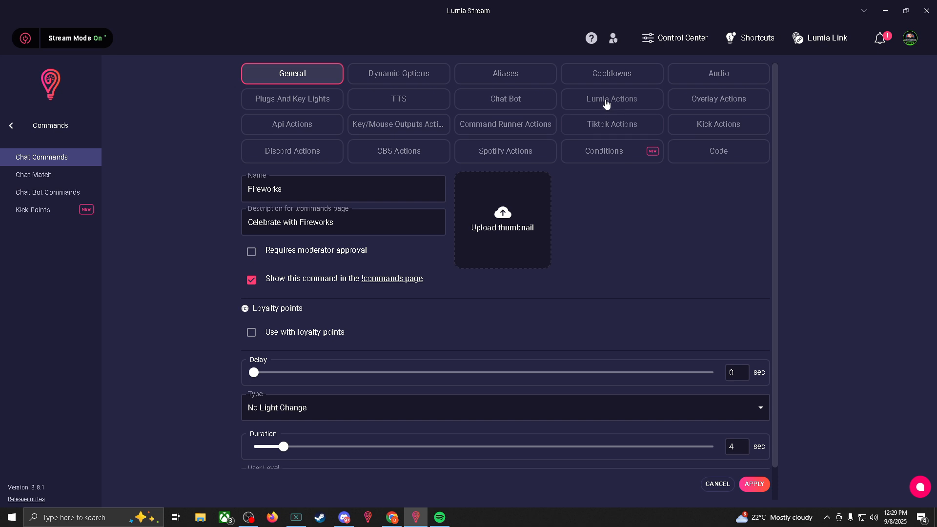
- Add a Set Layer Visibility overlay action that switches on the Fireworks layer of 'Test Overlay For D***A**'s.'
left_click(710, 105)
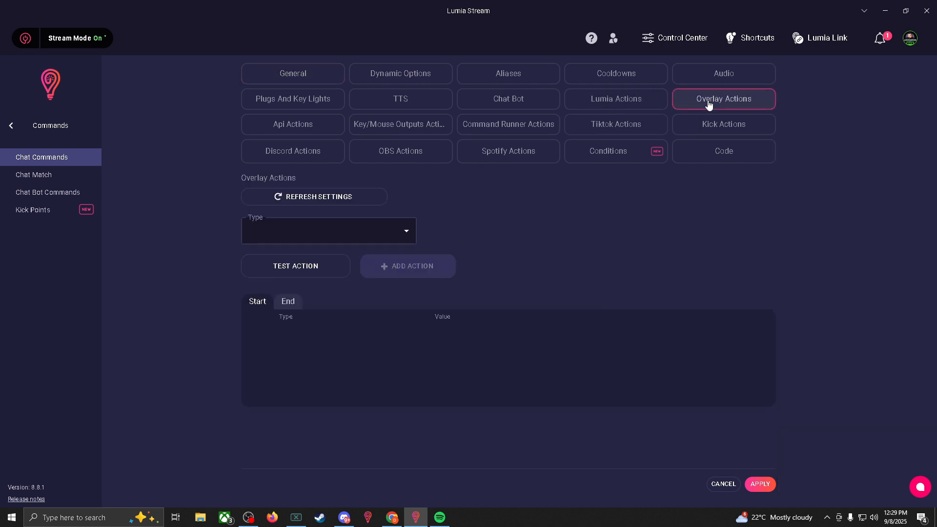
left_click(407, 235)
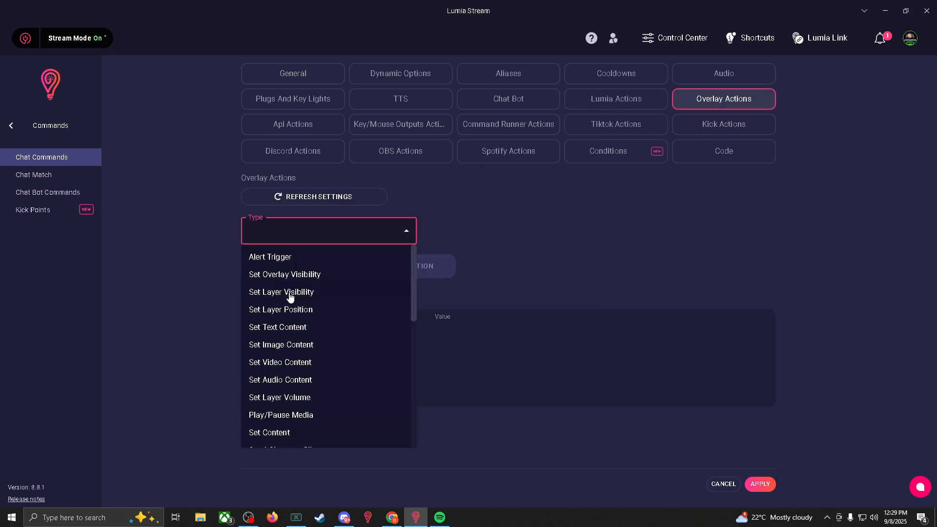
left_click(264, 298)
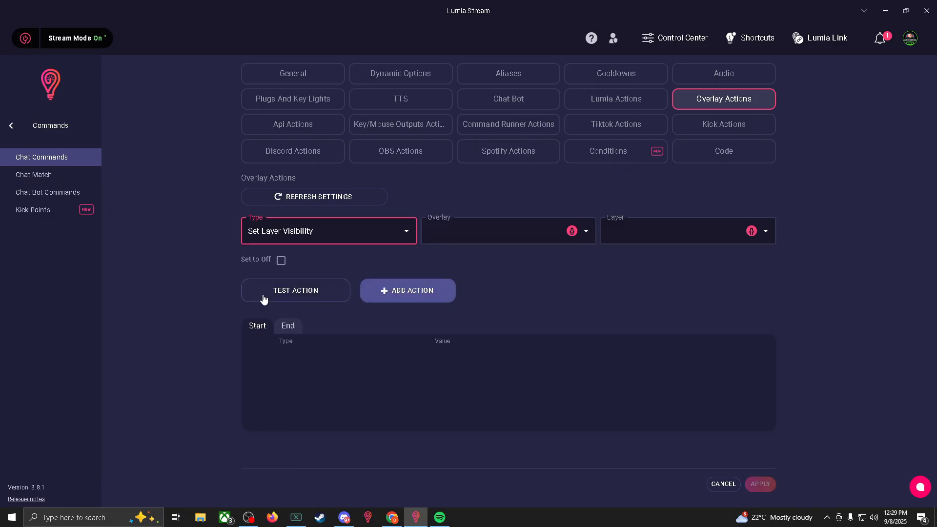
left_click(484, 232)
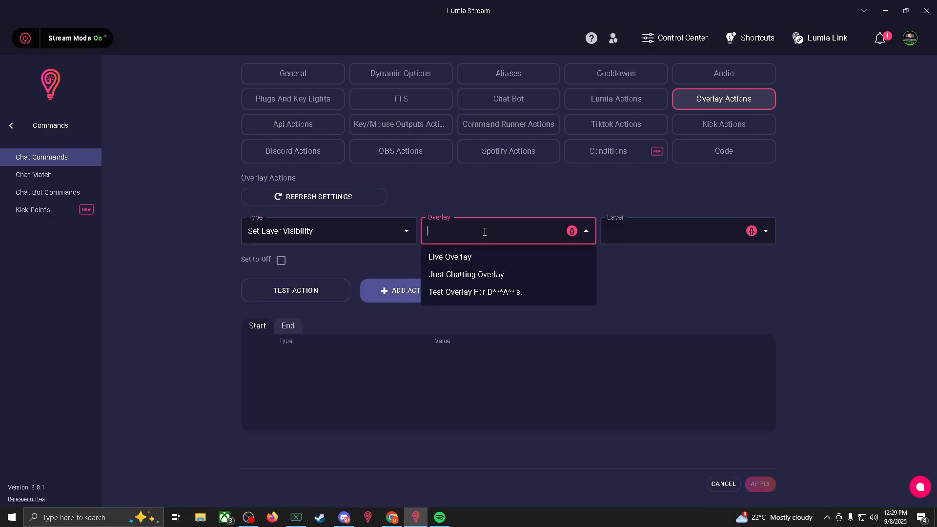
left_click(464, 303)
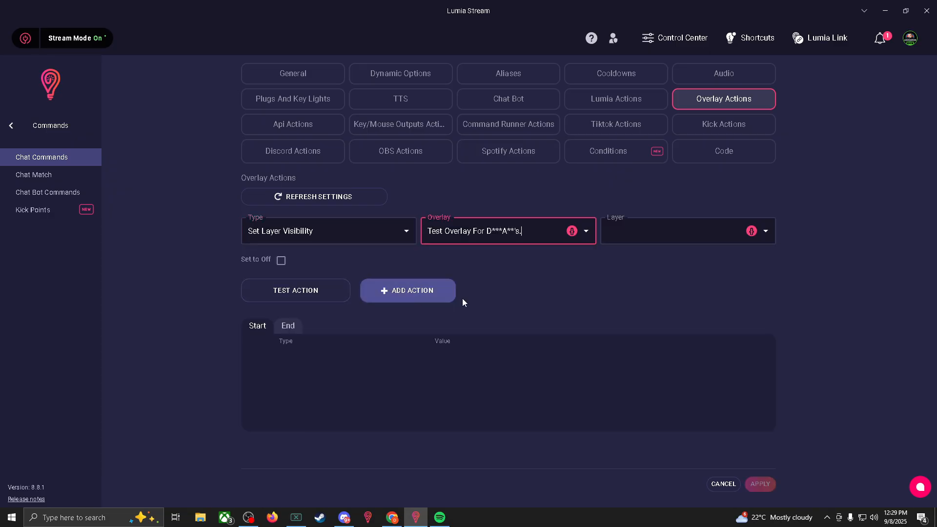
left_click(681, 230)
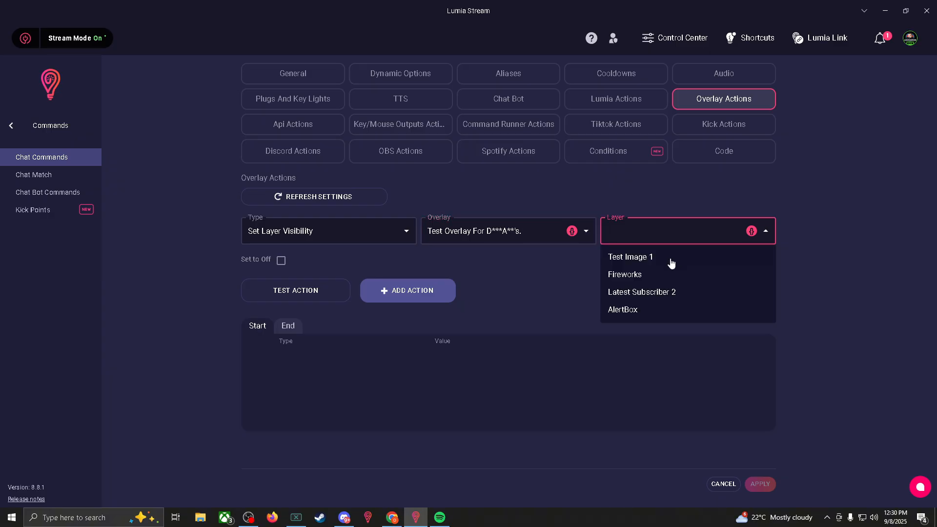
left_click(634, 279)
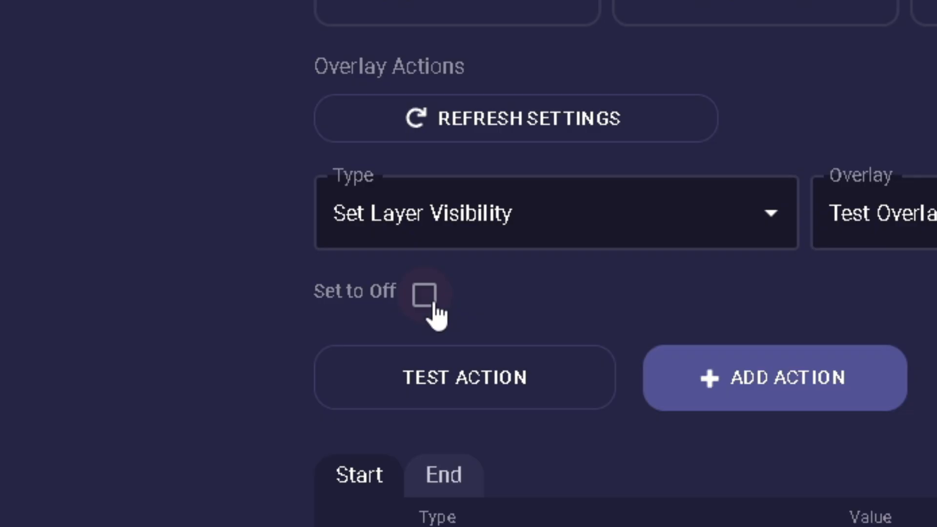
left_click(424, 295)
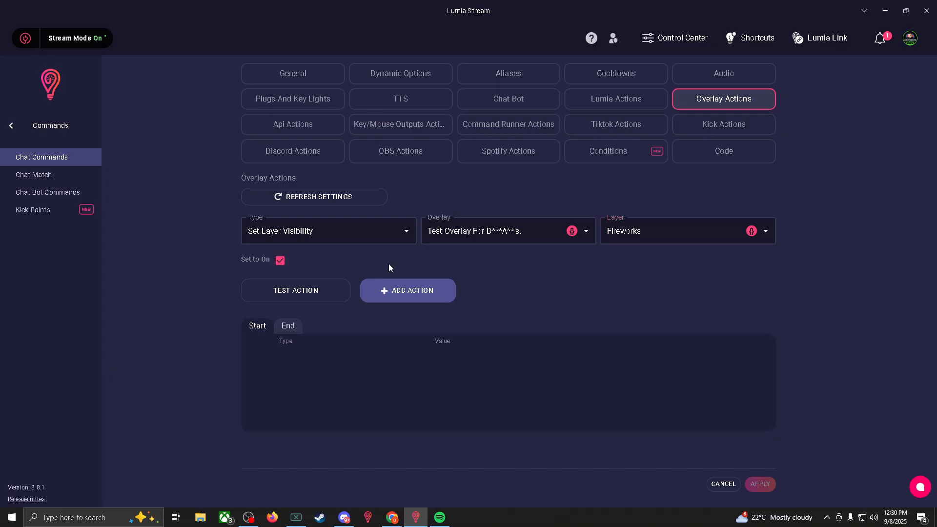
left_click(414, 298)
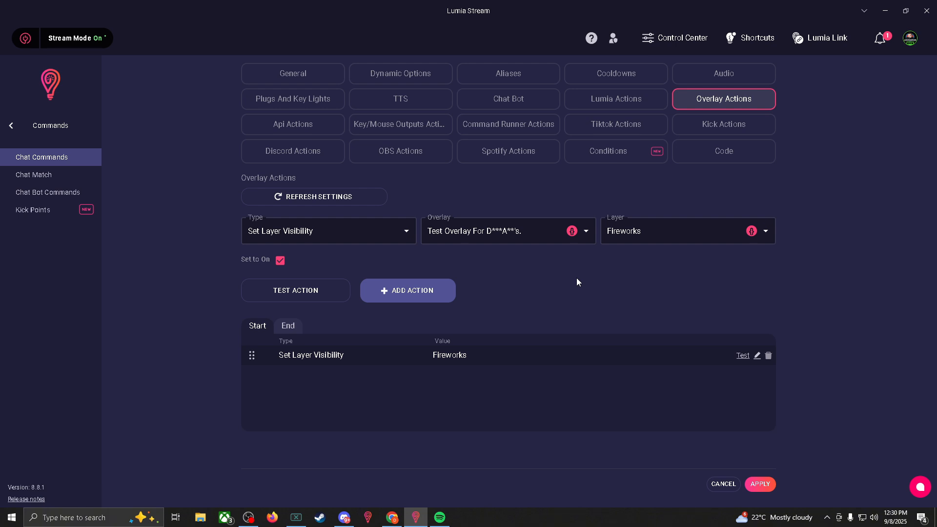
- Add a Delay action of about 5 seconds after the layer visibility action
left_click(308, 231)
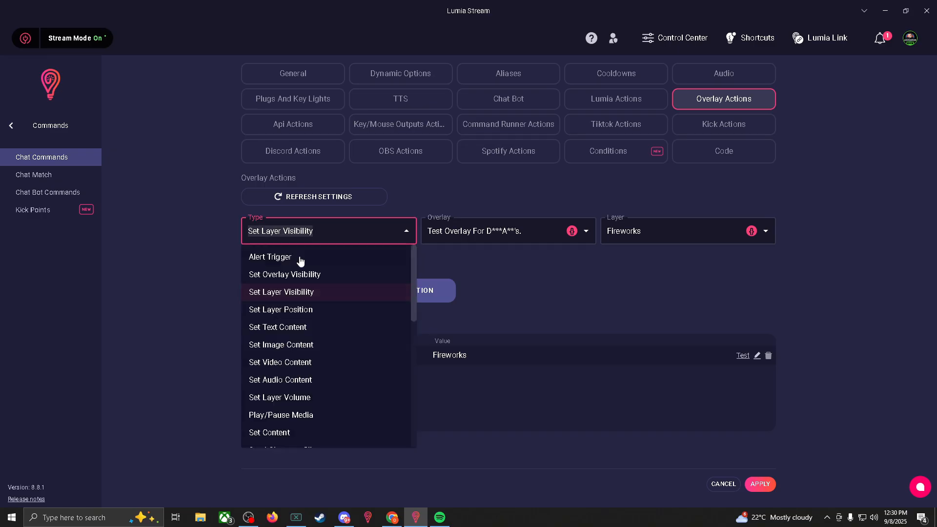
scroll(285, 401, "down", 6)
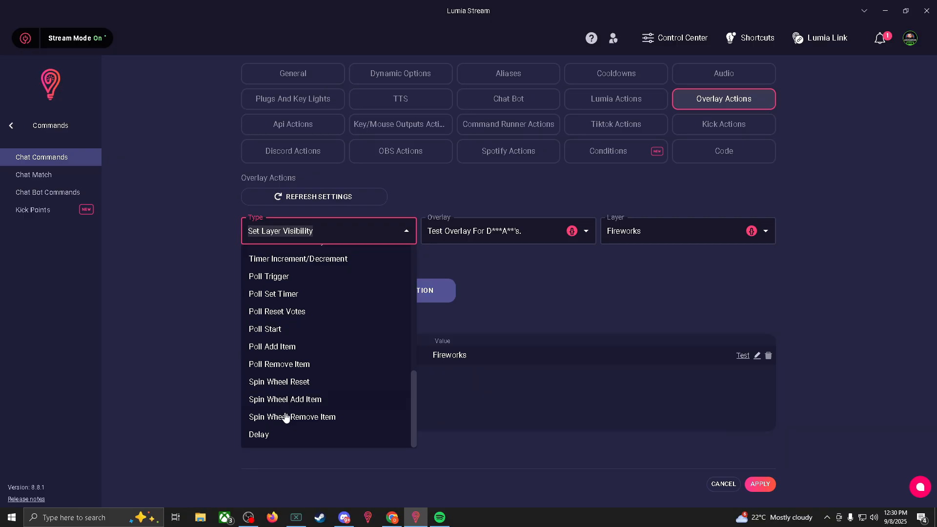
left_click(299, 437)
left_click_drag(432, 234, 444, 236)
left_click(418, 276)
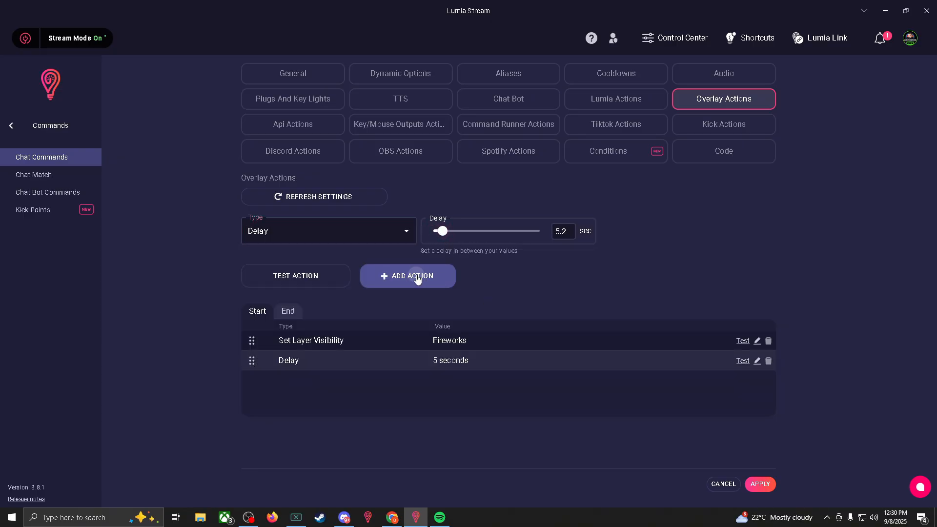
- Add a second Set Layer Visibility action that sets the Fireworks layer of 'Test Overlay For D***A**'s.' to off
left_click(375, 236)
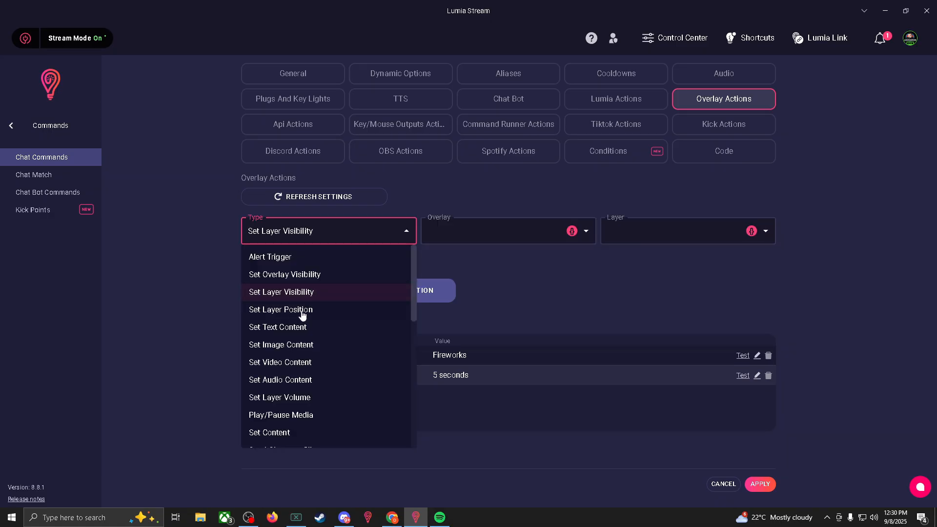
left_click(300, 274)
left_click(313, 242)
left_click(298, 288)
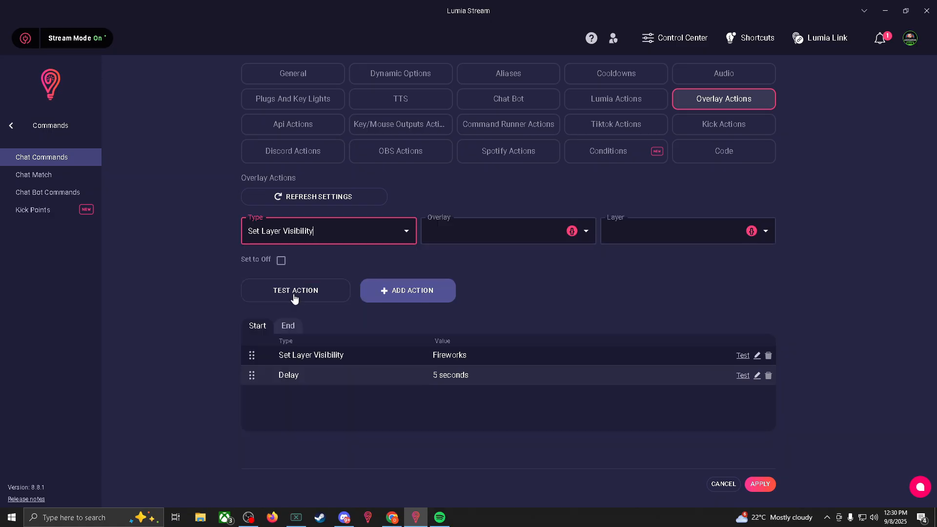
left_click(448, 233)
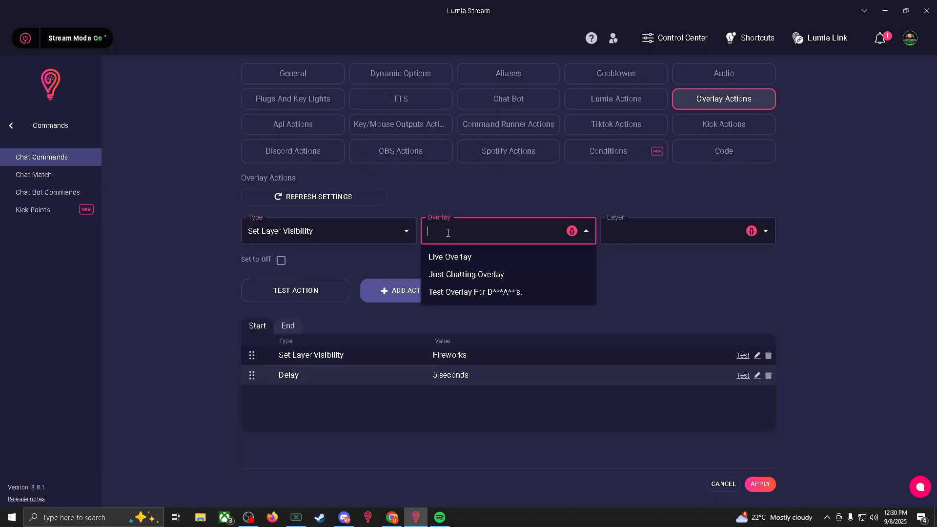
left_click(470, 292)
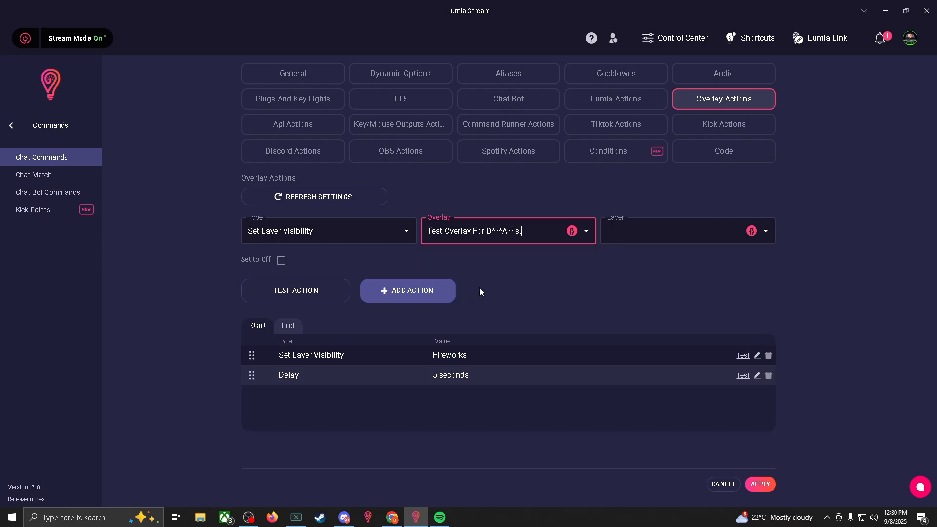
left_click(655, 237)
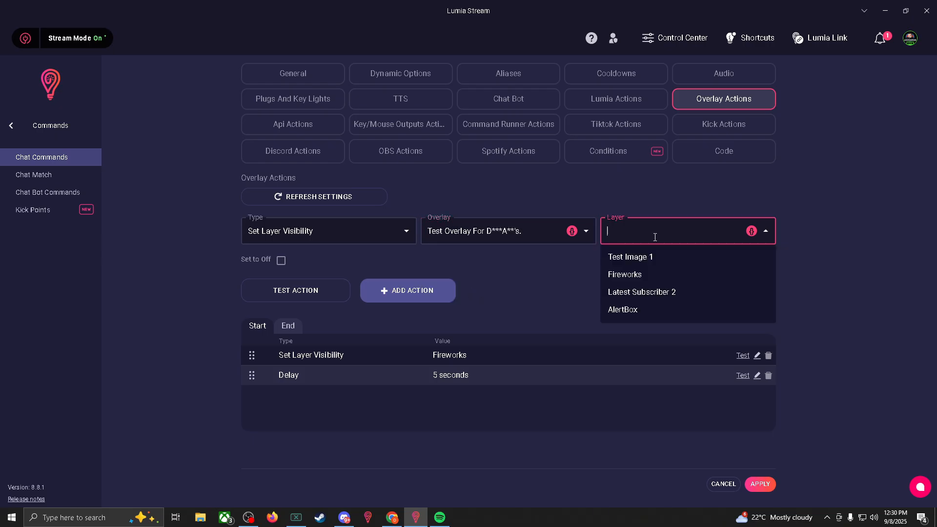
left_click(625, 275)
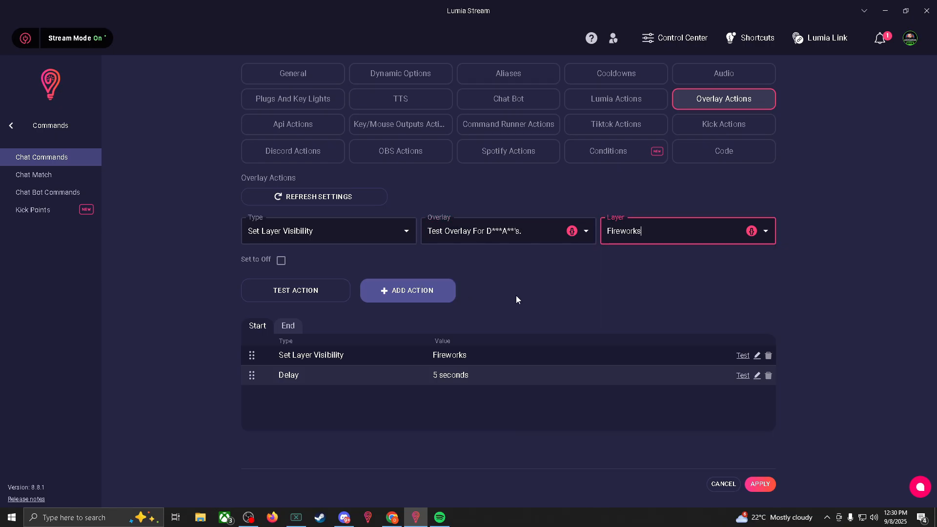
left_click(407, 292)
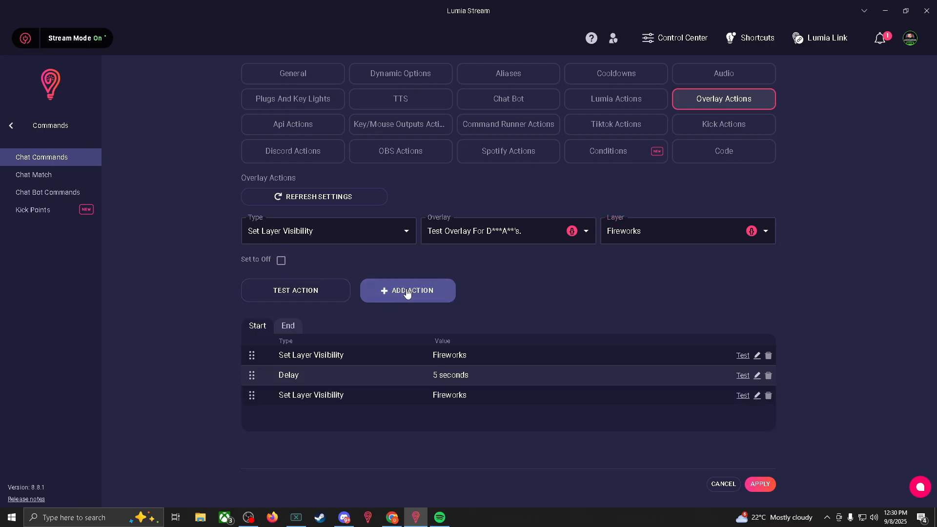
- Apply and refresh the Fireworks command changes, and open a preview of the test overlay
left_click(759, 483)
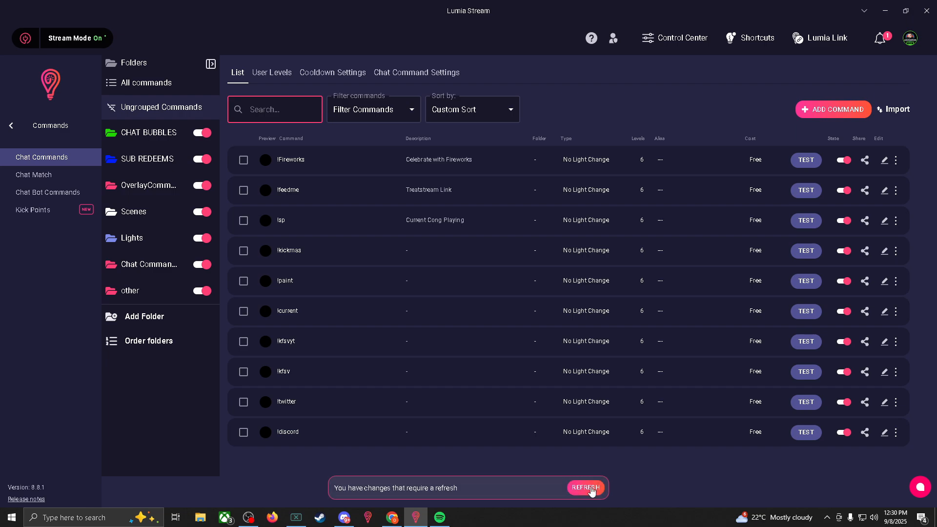
left_click(585, 488)
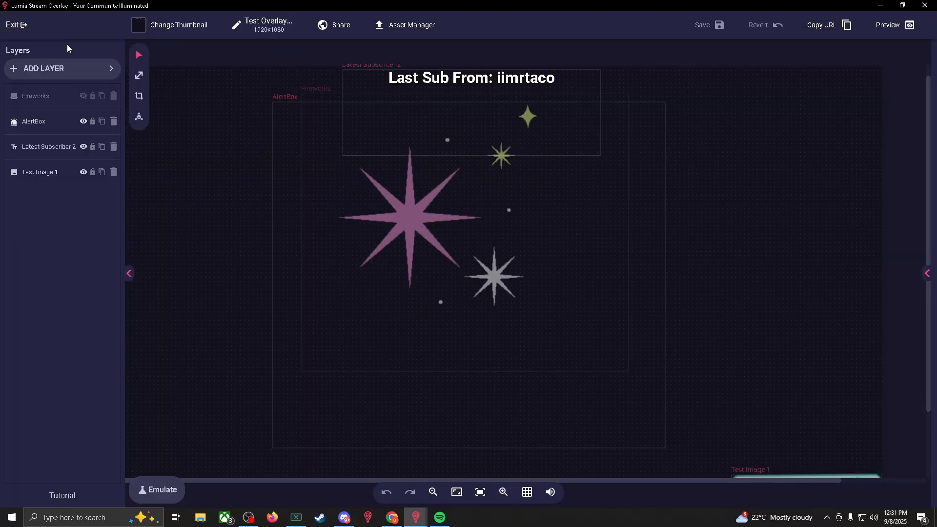
left_click(901, 27)
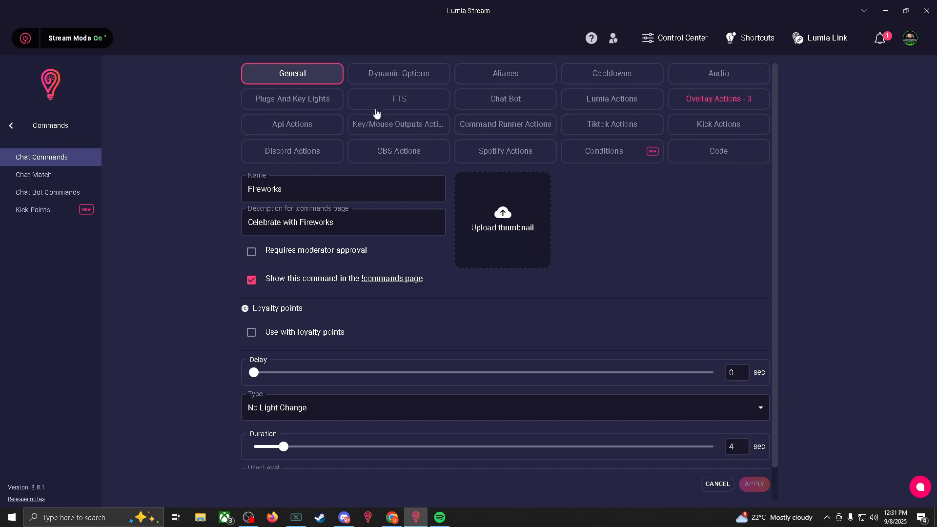
- Enable text to speech with the Default voice and the Chat Bot message for the Fireworks command
left_click(392, 101)
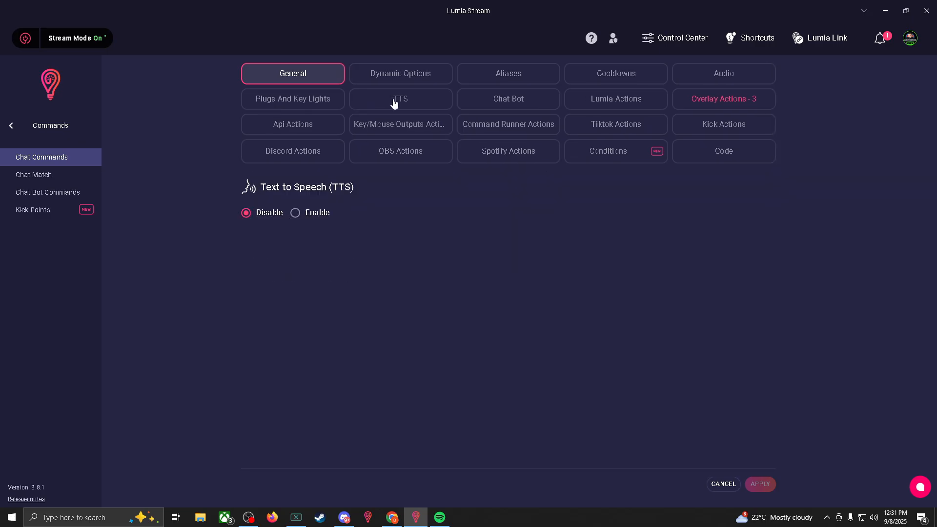
left_click(295, 212)
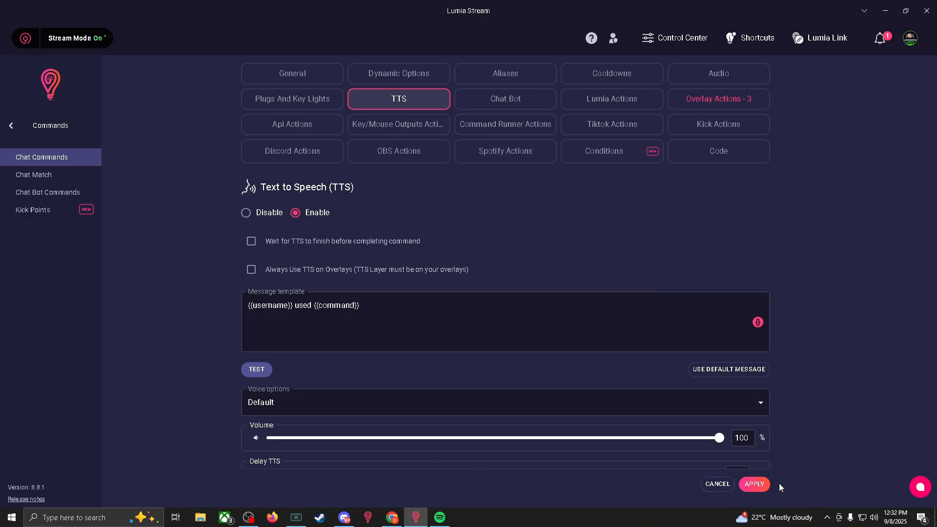
scroll(497, 380, "down", 1)
left_click(682, 393)
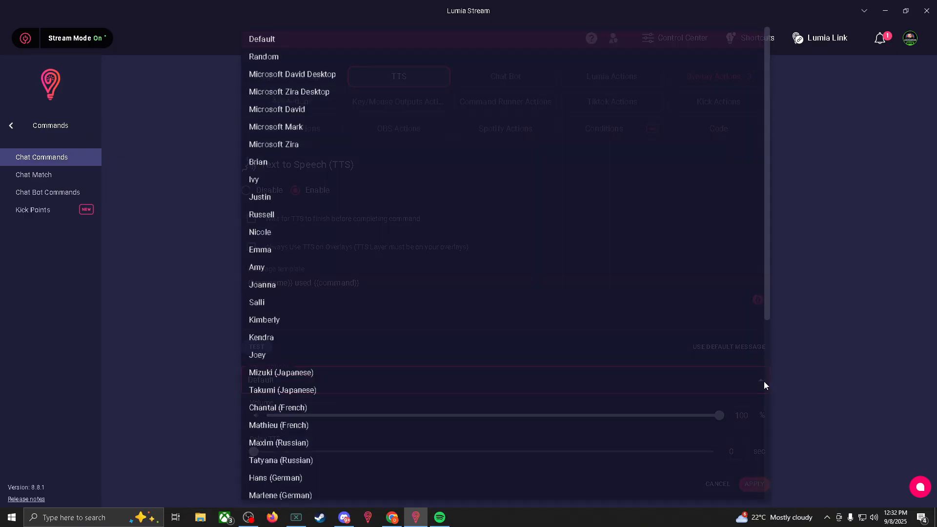
left_click(804, 376)
left_click(507, 76)
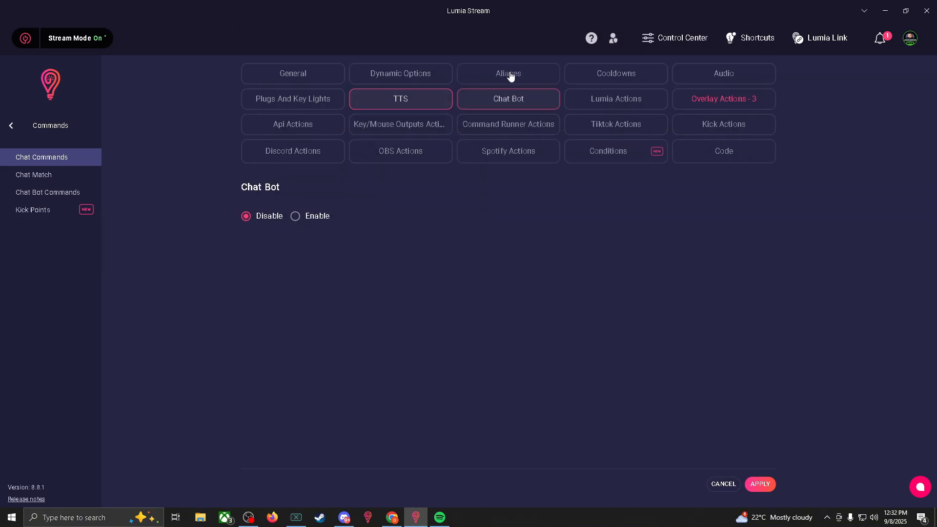
left_click(295, 216)
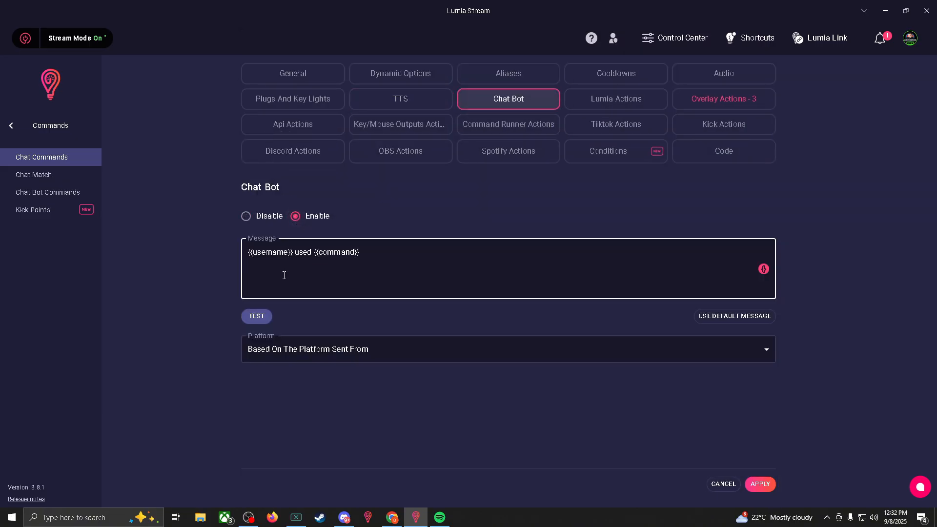
- Examine the command's Plugs And Key Lights devices and the available Kick action types
left_click(295, 101)
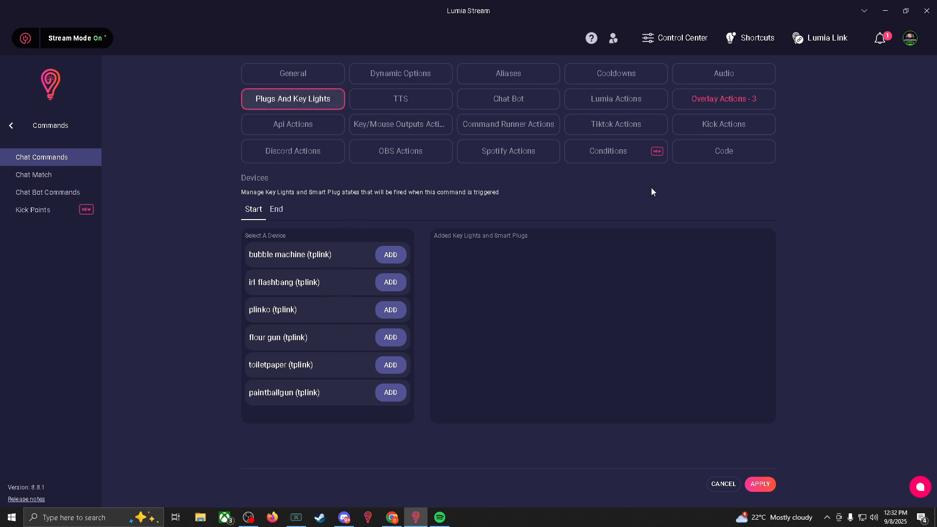
left_click(706, 128)
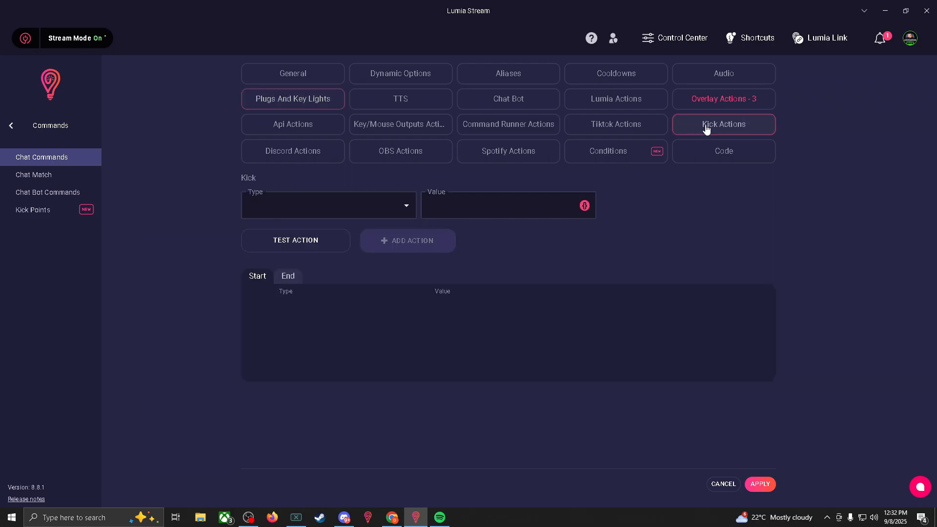
left_click(404, 205)
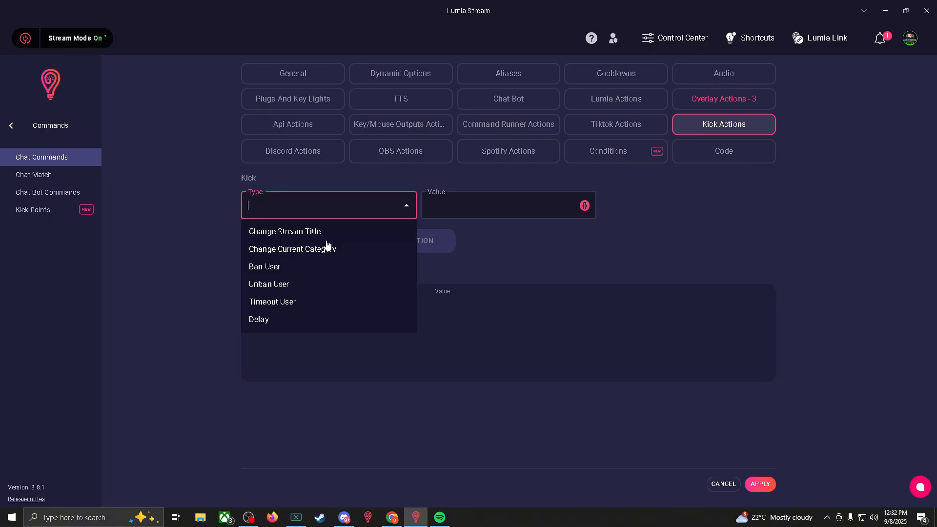